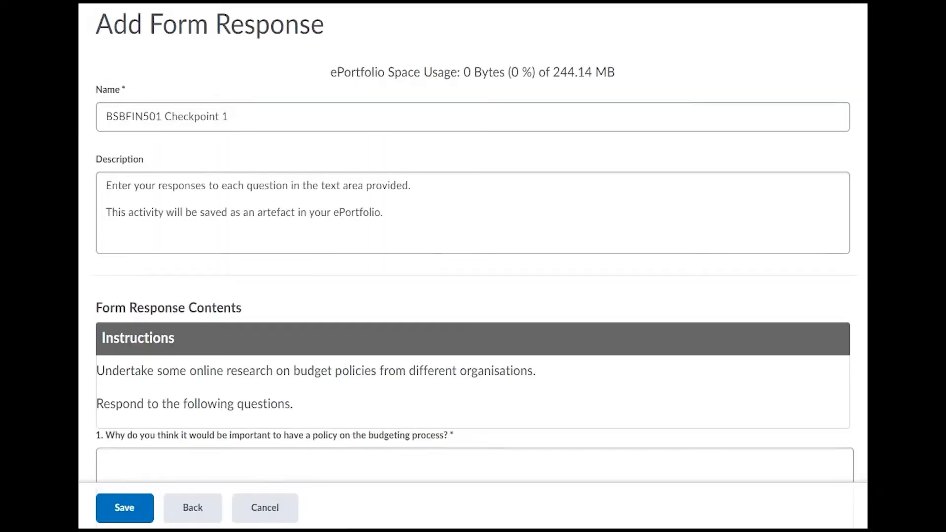
{"action": "scroll", "coordinate": [473, 260], "scroll_direction": "down", "scroll_amount": 4}
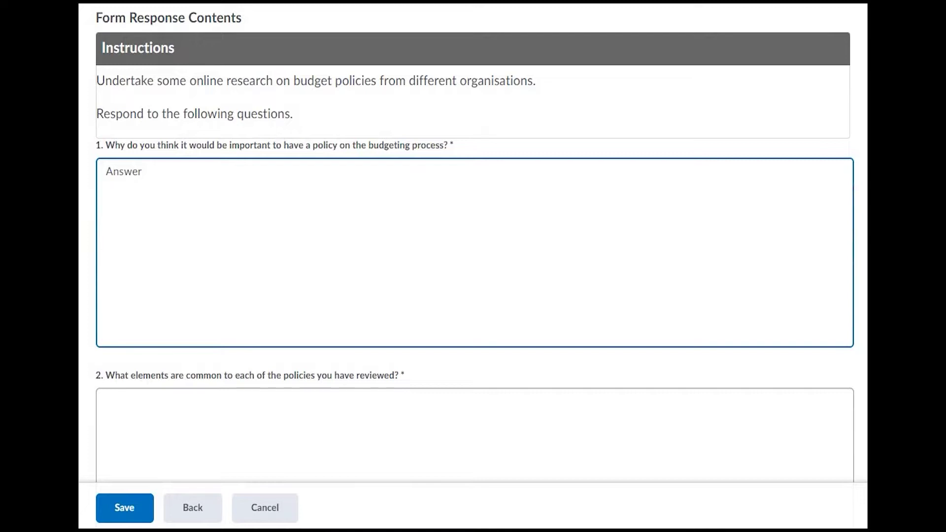
{"action": "scroll", "coordinate": [473, 258], "scroll_direction": "down", "scroll_amount": 1}
{"action": "scroll", "coordinate": [472, 259], "scroll_direction": "down", "scroll_amount": 2}
{"action": "scroll", "coordinate": [474, 259], "scroll_direction": "down", "scroll_amount": 2}
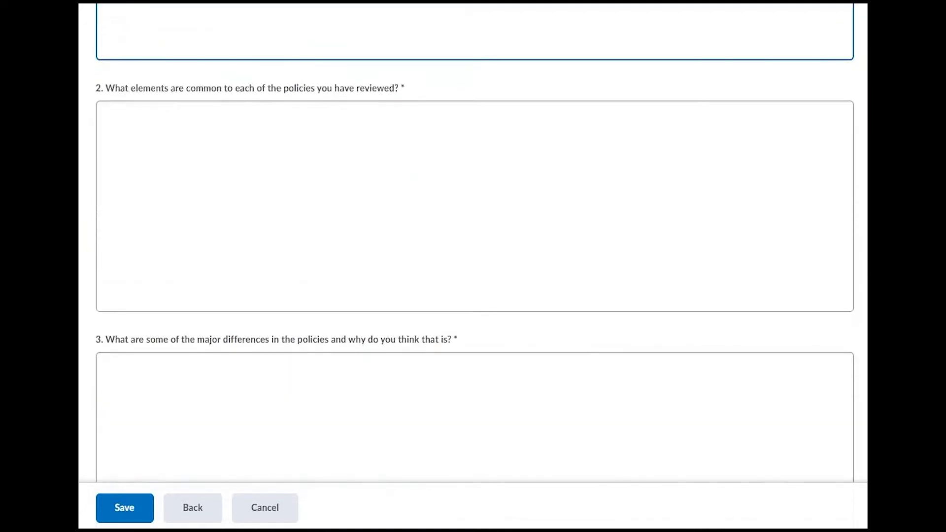
{"action": "scroll", "coordinate": [473, 259], "scroll_direction": "down", "scroll_amount": 1}
Step: Enter 'Answer' in questions 1, 2 and 3, moving on to the Save button
{"action": "key", "text": "Tab"}
{"action": "type", "text": "Answer"}
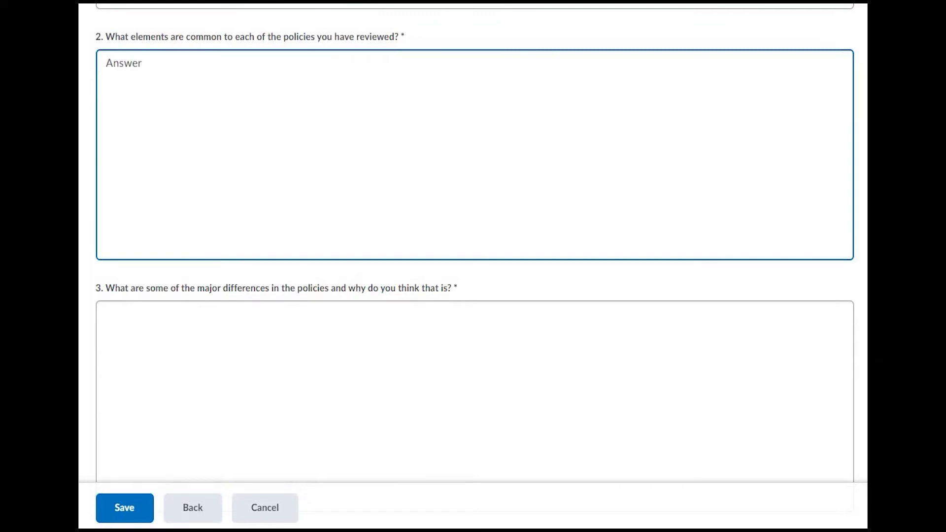
{"action": "scroll", "coordinate": [473, 266], "scroll_direction": "down", "scroll_amount": 1}
{"action": "key", "text": "Tab"}
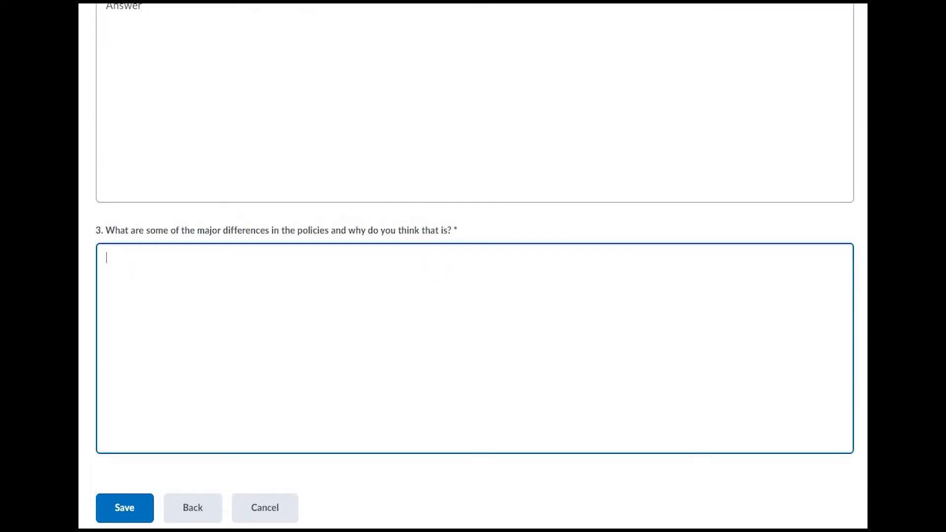
{"action": "type", "text": "Answer"}
{"action": "key", "text": "Tab"}
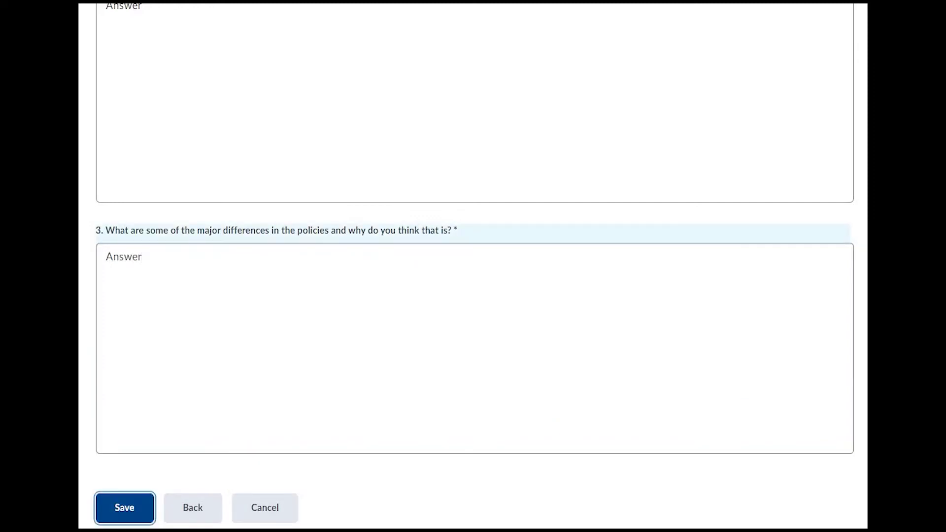
Step: Save the response, then open the BSBFIN501 Checkpoint 1 ePortfolio item for editing
{"action": "key", "text": "Return"}
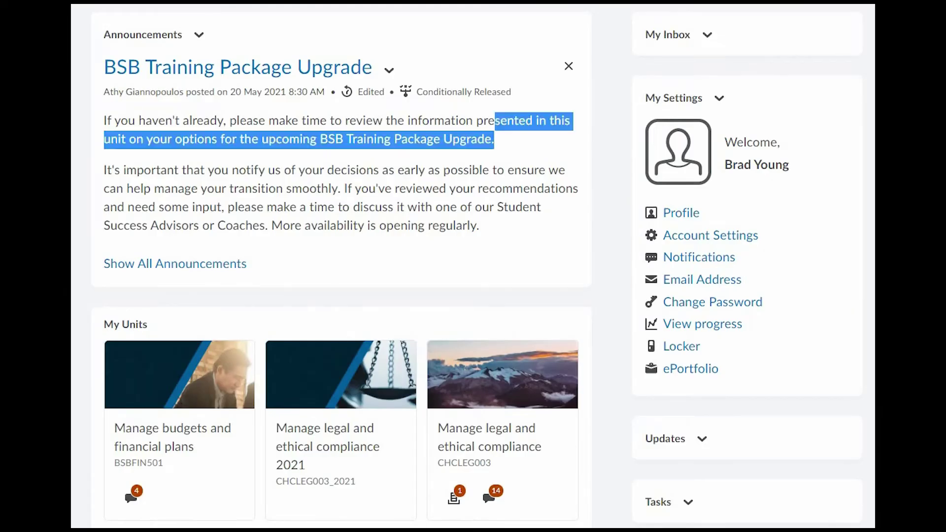
{"action": "scroll", "coordinate": [474, 266], "scroll_direction": "down", "scroll_amount": 2}
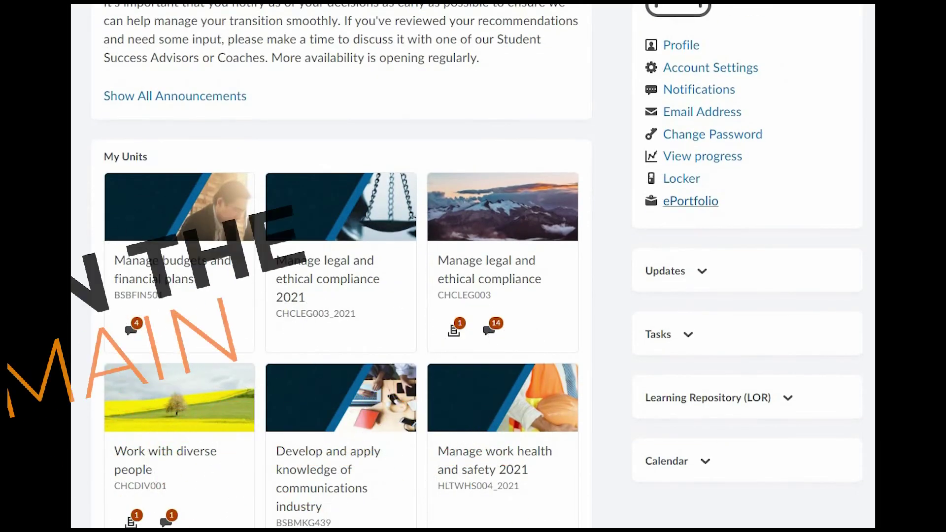
{"action": "left_click", "coordinate": [690, 200]}
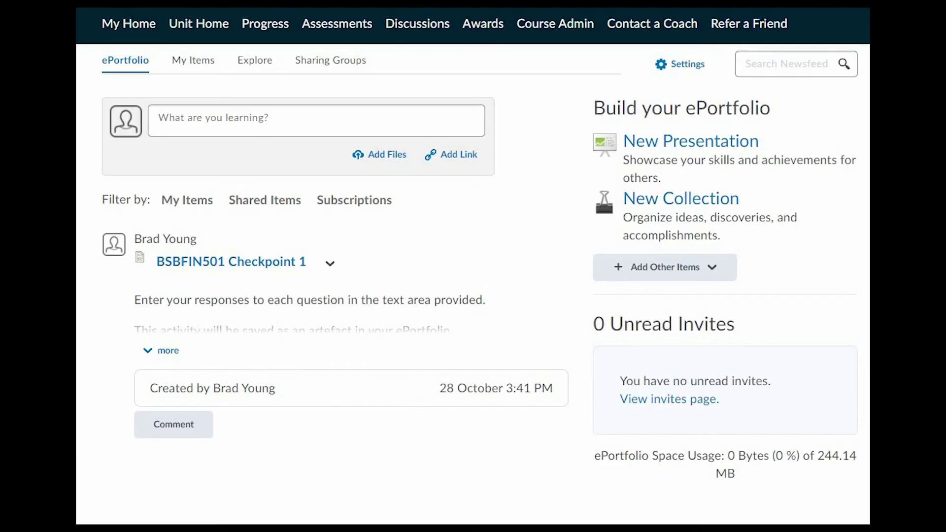
{"action": "left_click", "coordinate": [330, 265]}
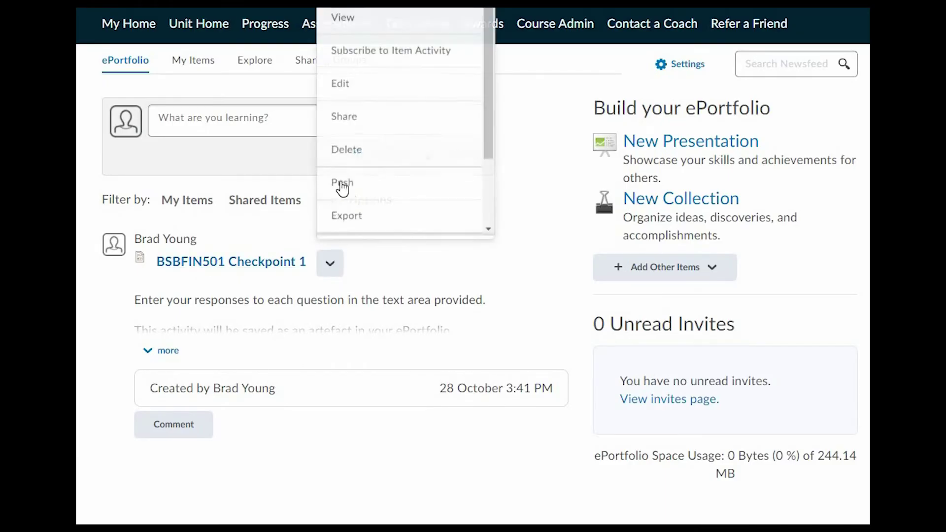
{"action": "left_click", "coordinate": [343, 84]}
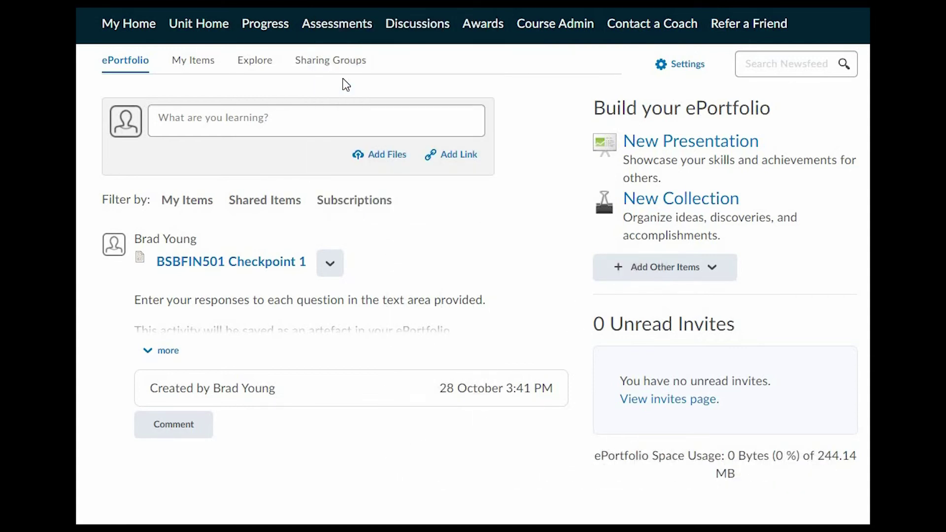
{"action": "scroll", "coordinate": [255, 307], "scroll_direction": "down", "scroll_amount": 1}
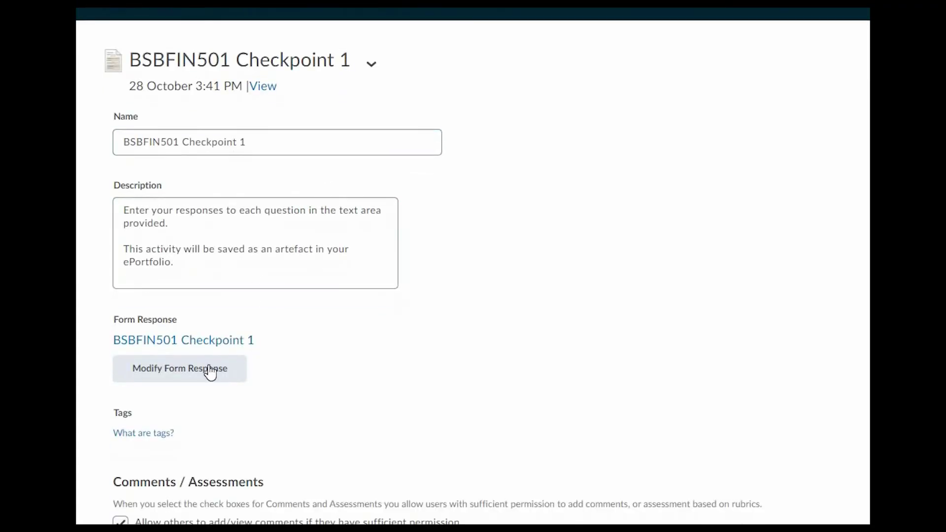
Step: Choose Modify Form Response on the Checkpoint 1 artefact to reopen its answers
{"action": "left_click", "coordinate": [208, 370]}
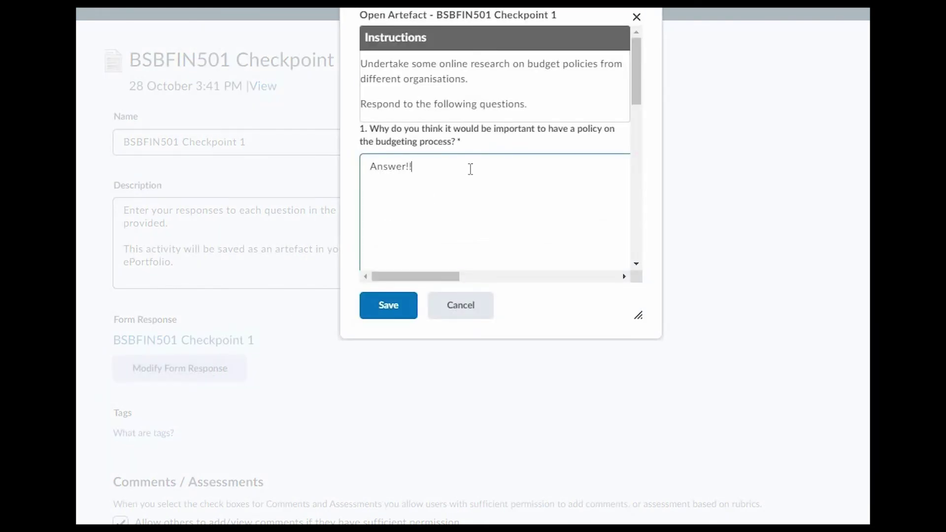
{"action": "scroll", "coordinate": [470, 168], "scroll_direction": "down", "scroll_amount": 1}
{"action": "scroll", "coordinate": [471, 169], "scroll_direction": "down", "scroll_amount": 2}
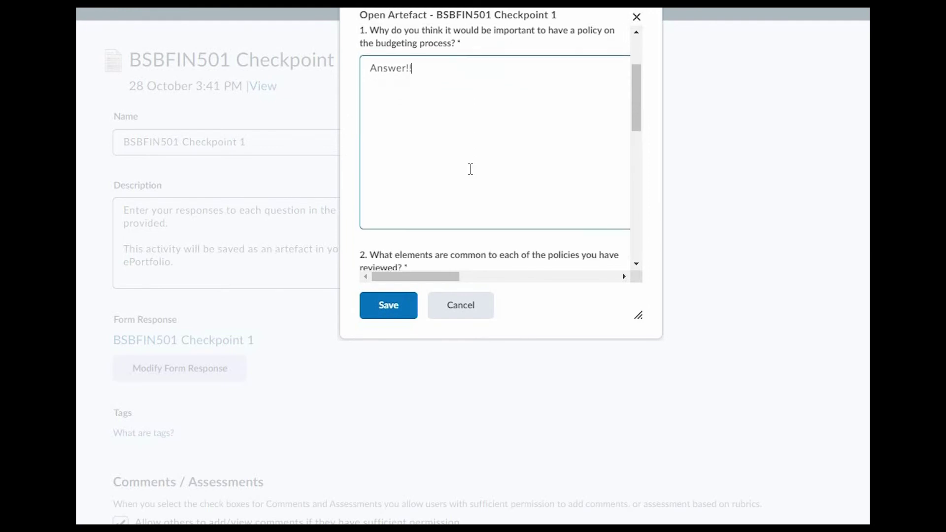